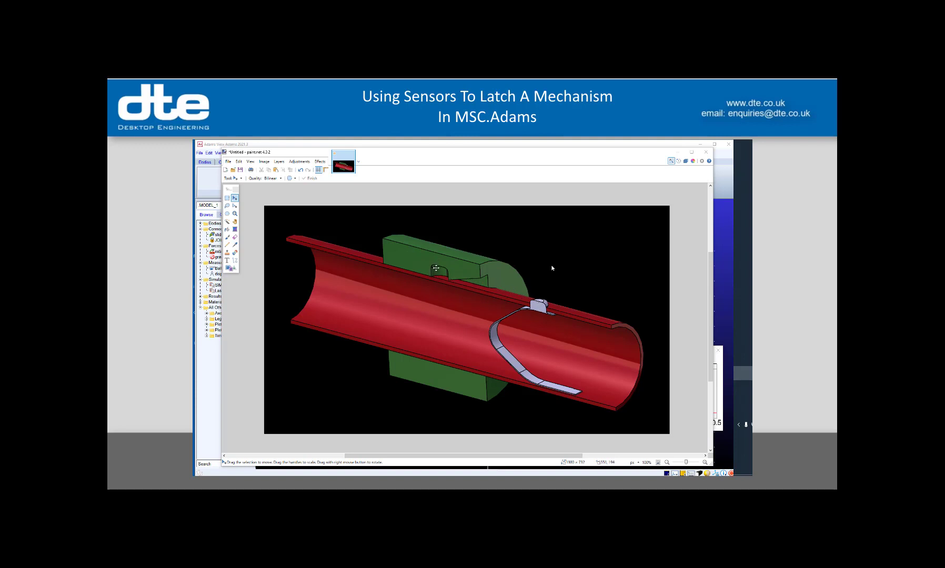
Nudge the pasted latch-mechanism picture a few pixels to the right in paint.net.
left_click_drag(437, 269, 446, 268)
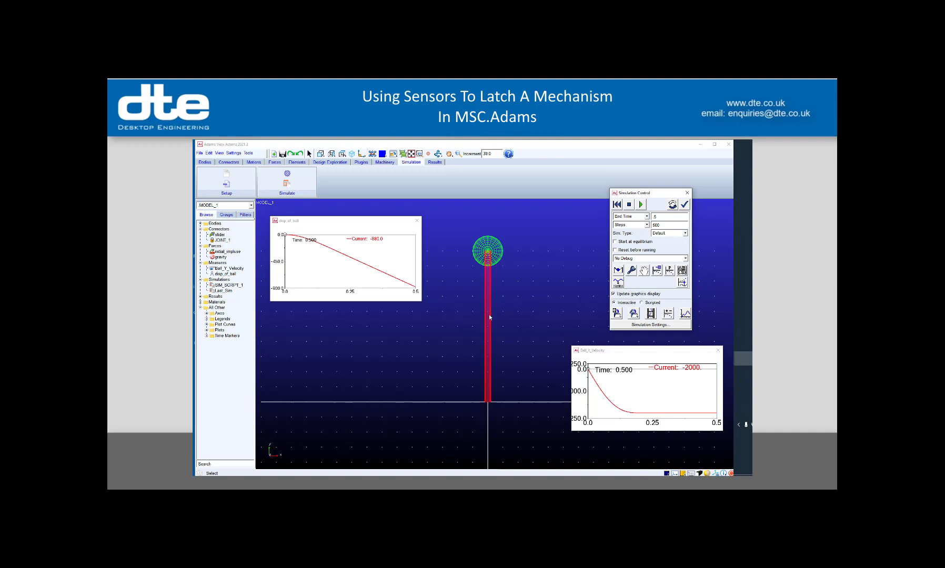
Inspect the initial_impulse force definition, close it unchanged, and start a new simulation run.
double_click(223, 252)
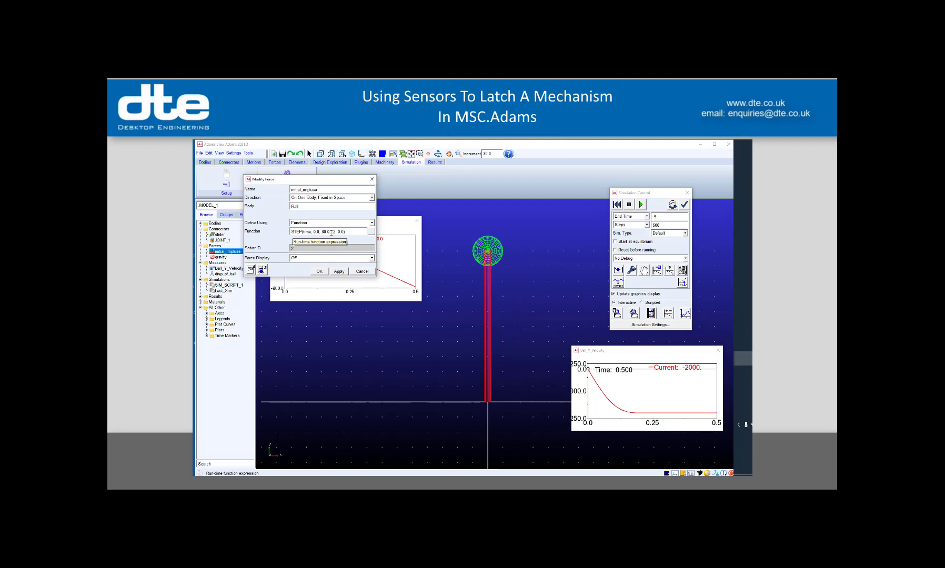
left_click(362, 271)
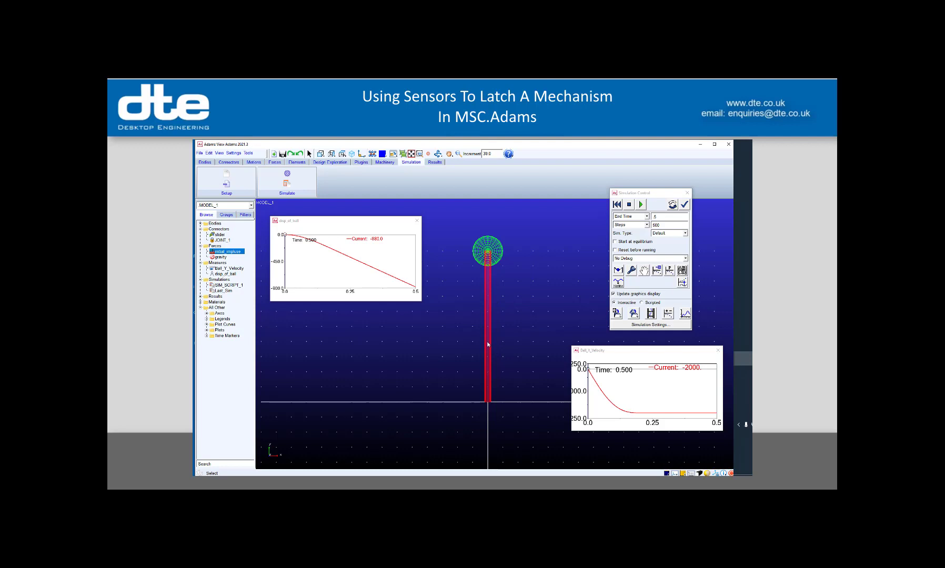
left_click(640, 205)
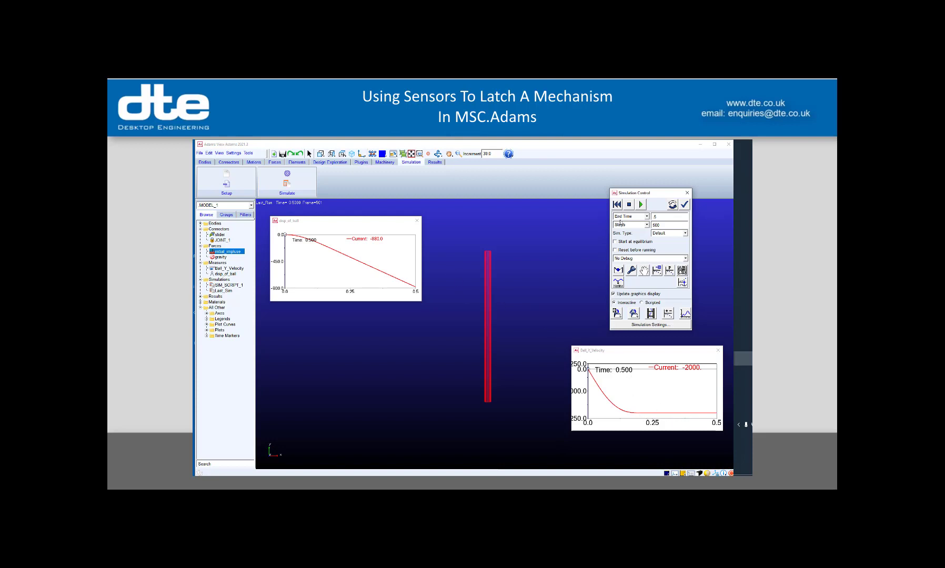
Reset the model after the unlatched ball slides to about -892 mm at 0.5 s.
left_click(616, 204)
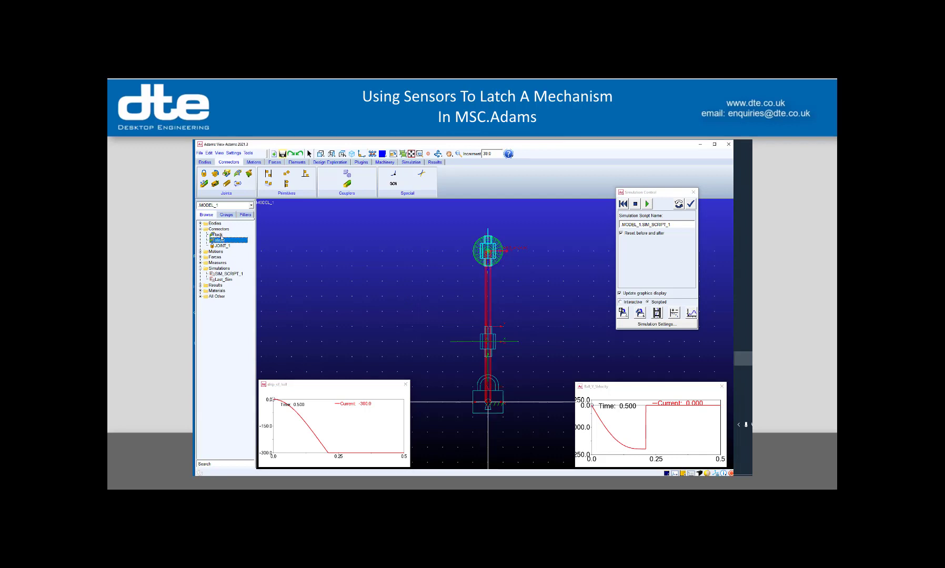
Select the lock joint, glance at the Forces list, and expand Motions to show general_motion_1.
left_click(220, 235)
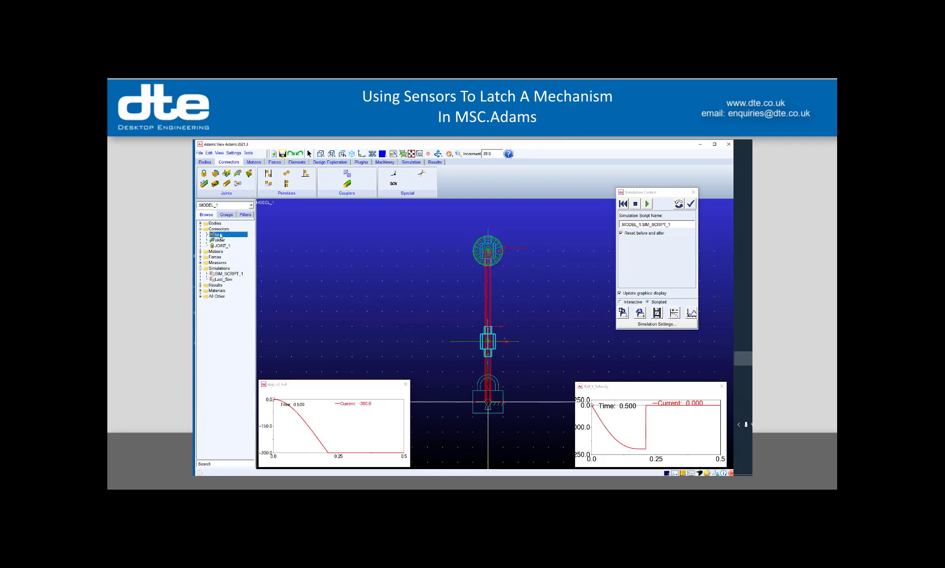
left_click(201, 257)
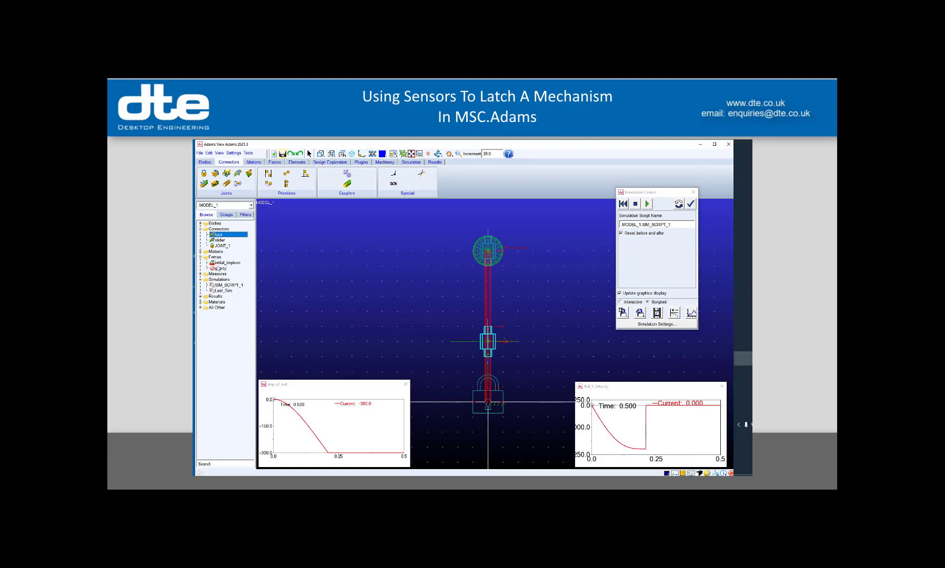
left_click(200, 257)
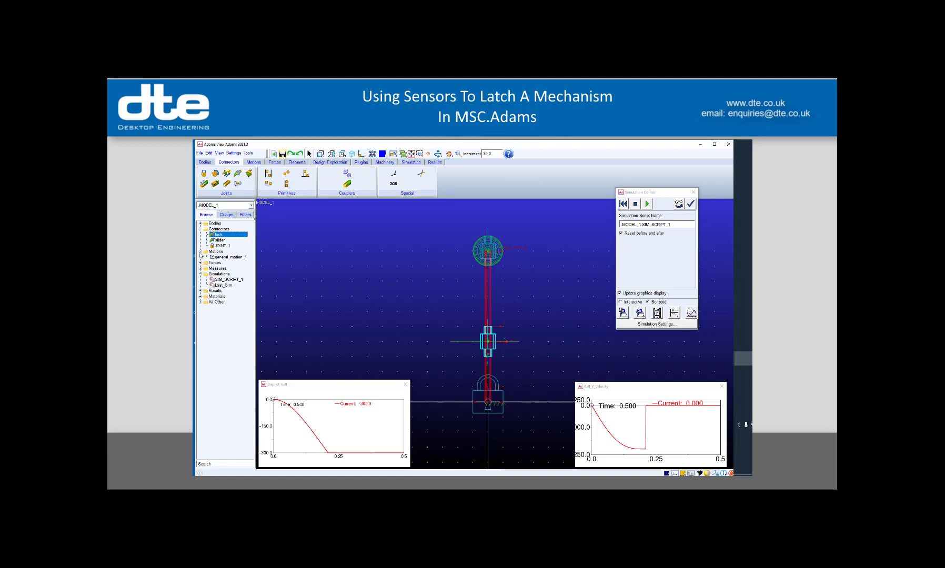
left_click(201, 252)
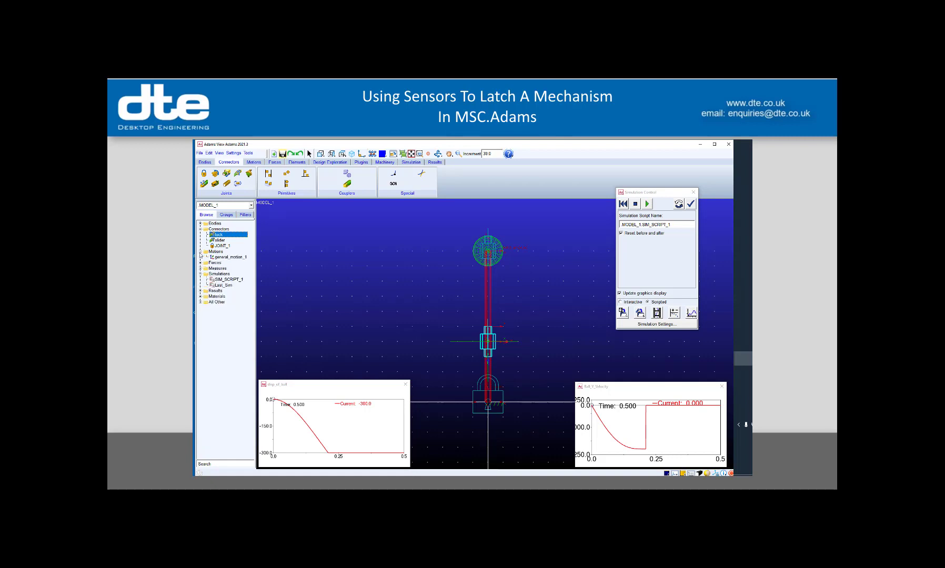
Strip '* time' from general_motion_1's Tra Z and Rot Z functions, leaving 0.
double_click(230, 258)
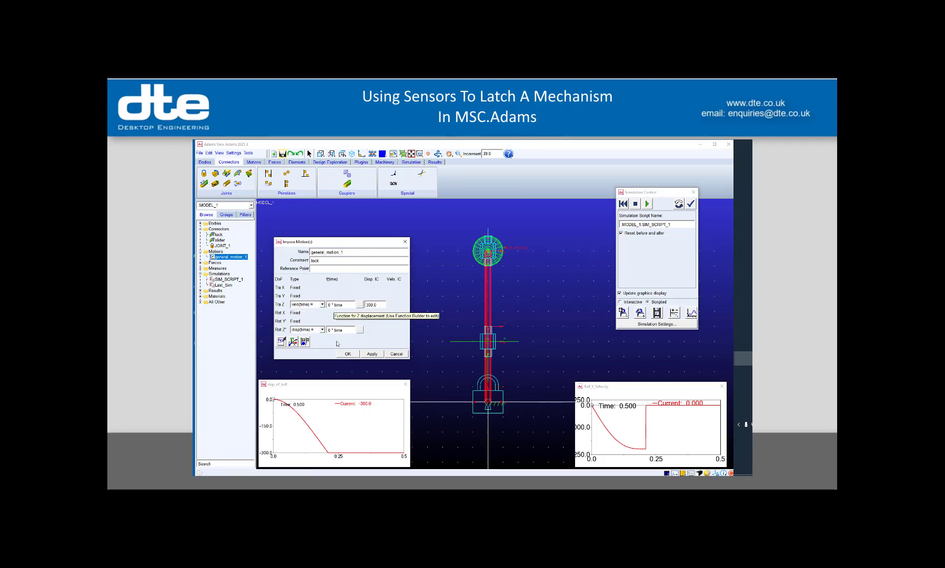
left_click_drag(343, 330, 331, 305)
key("BackSpace")
key("BackSpace")
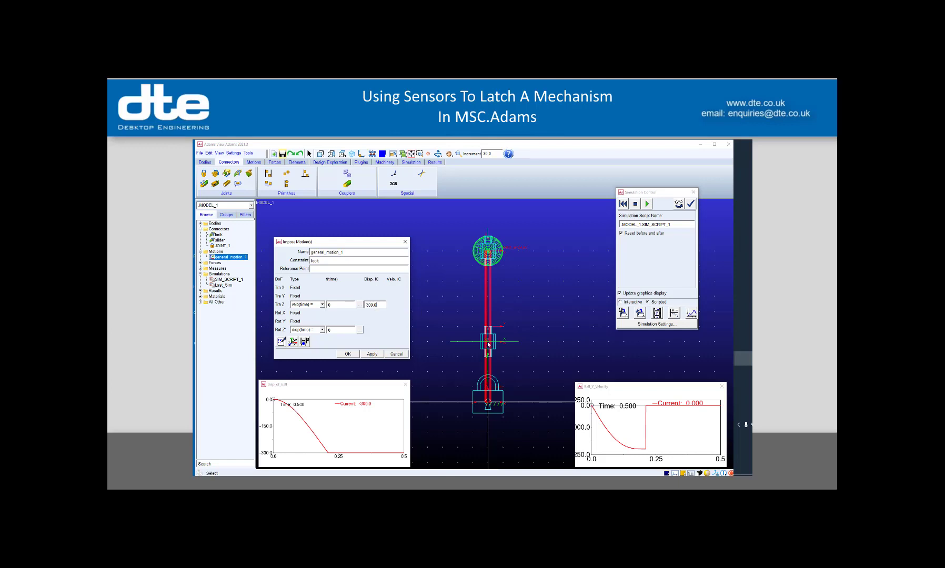
left_click(349, 354)
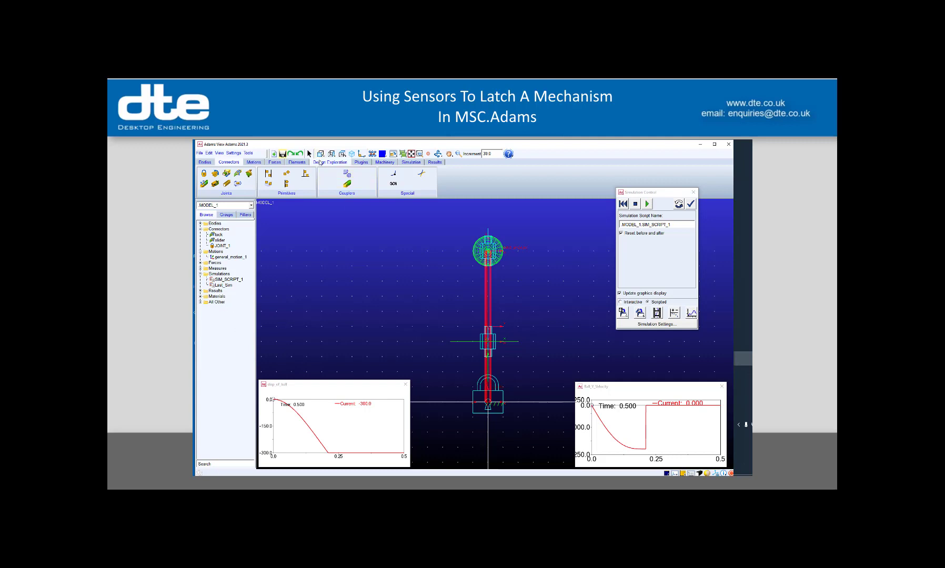
Open SENSOR_1 under All Other > Sensors and set its disp_of_ball threshold to -300.0.
left_click(320, 163)
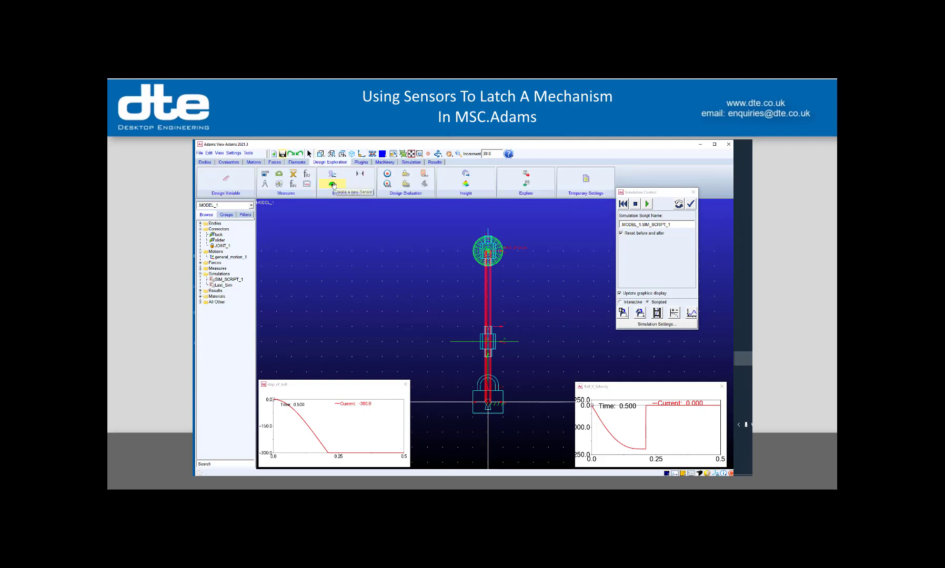
left_click(200, 302)
left_click(207, 330)
double_click(229, 336)
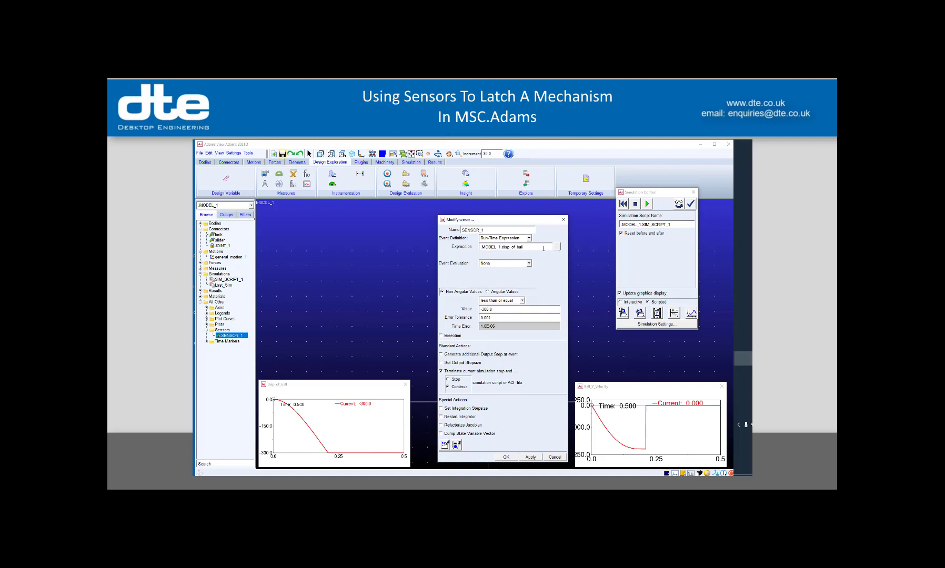
triple_click(535, 247)
left_click_drag(495, 310, 470, 310)
type("300.0")
key("Home")
type("-")
left_click(492, 318)
left_click(504, 458)
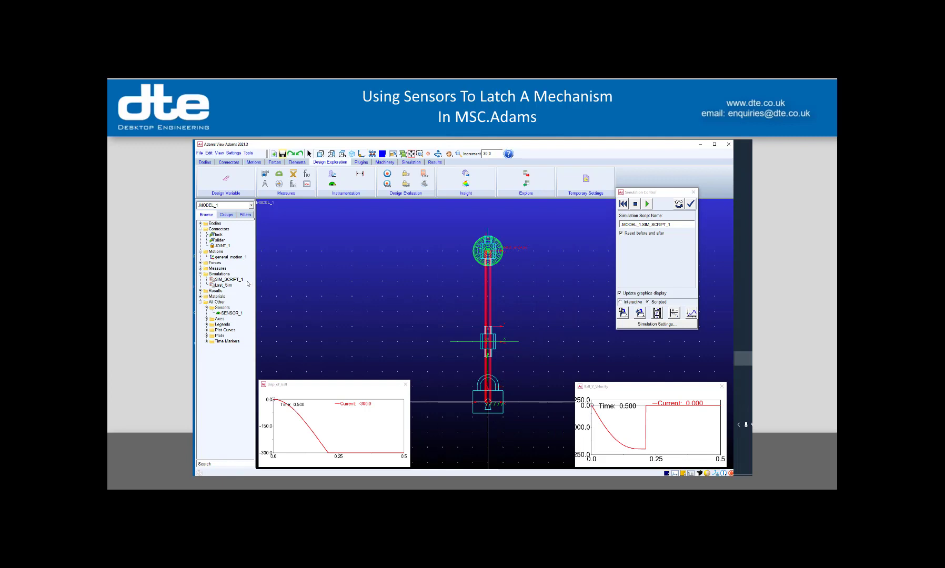
double_click(228, 279)
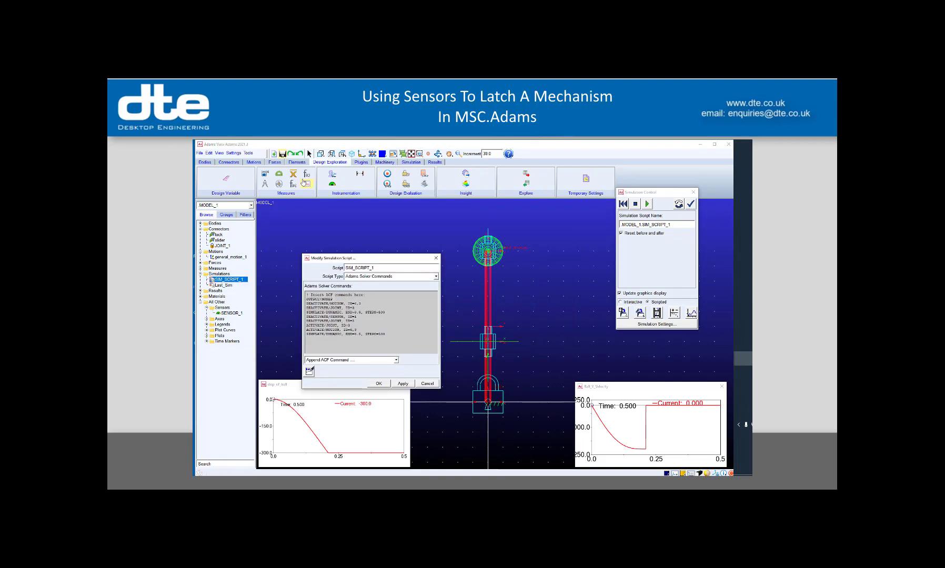
left_click(406, 163)
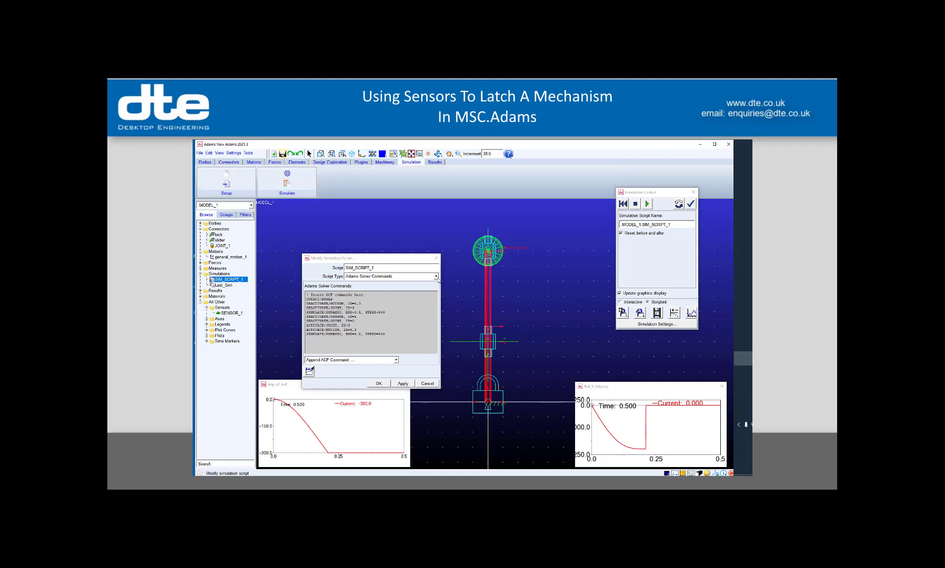
left_click_drag(405, 261, 386, 219)
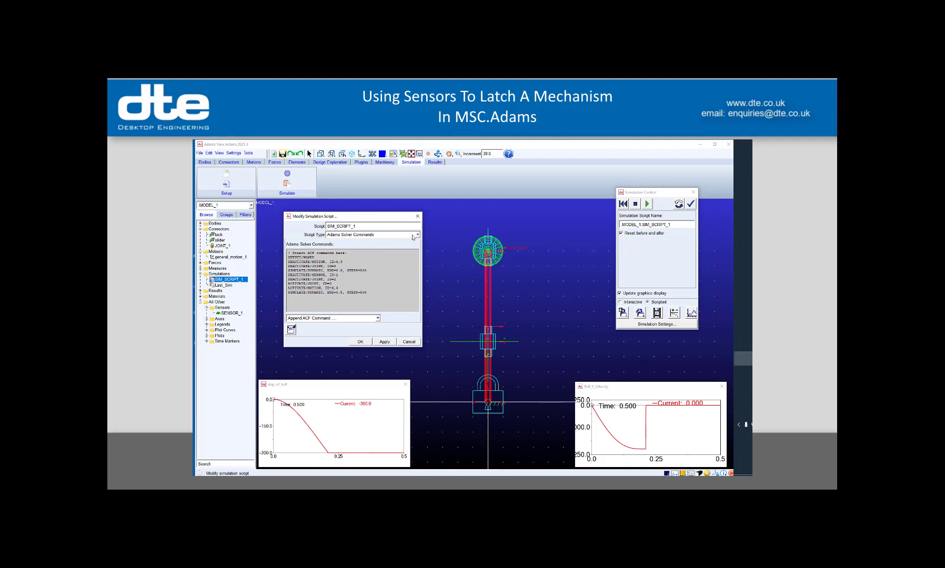
left_click(378, 319)
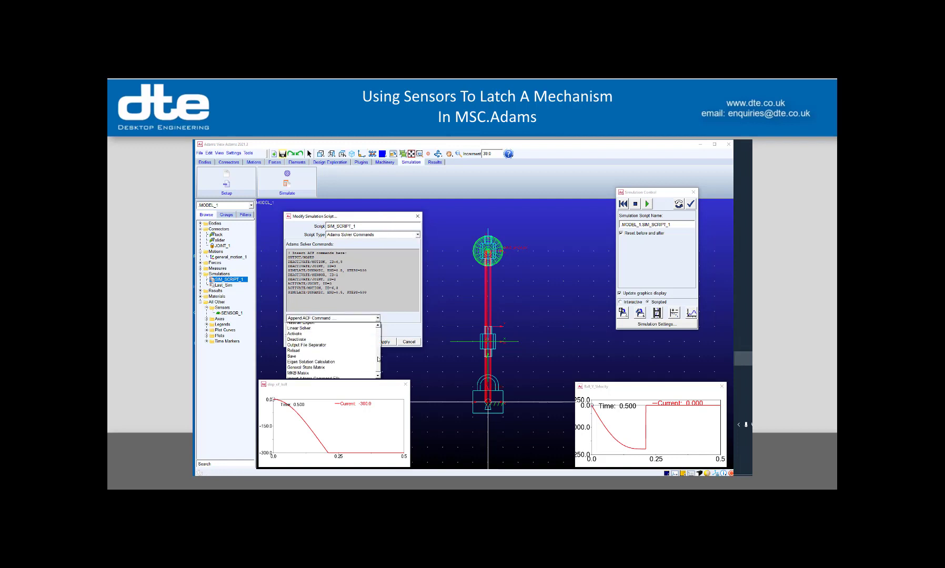
scroll(377, 351, "down", 3)
scroll(378, 351, "up", 3)
left_click(401, 318)
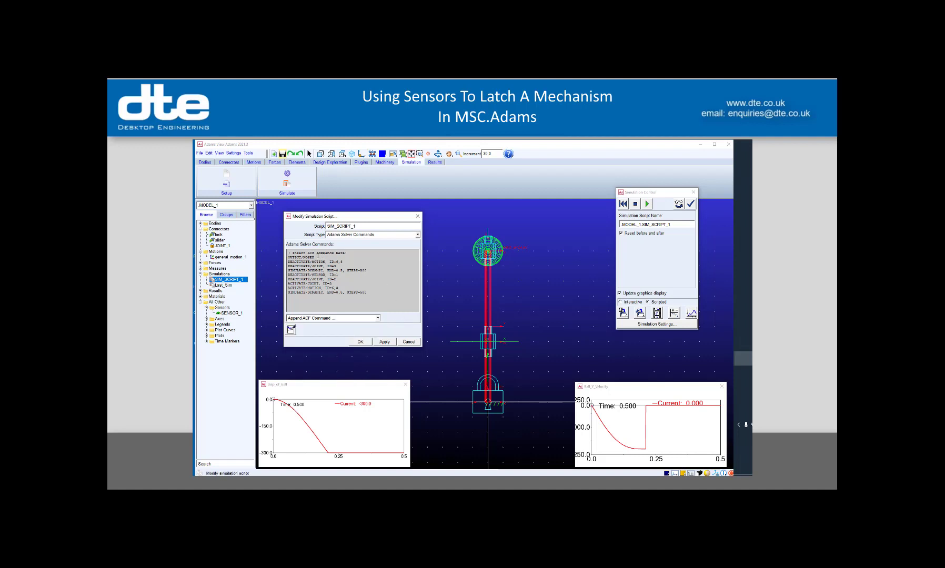
left_click_drag(315, 257, 262, 258)
left_click(330, 266)
key("shift+Home")
Begin appending a Deactivate solver command and clear its Motion Name field.
left_click(377, 319)
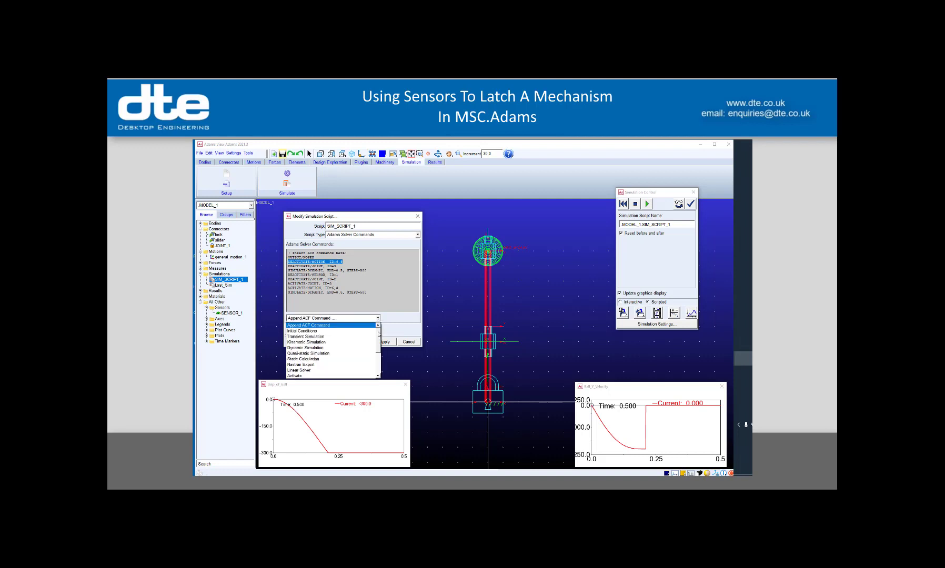
left_click_drag(379, 334, 380, 356)
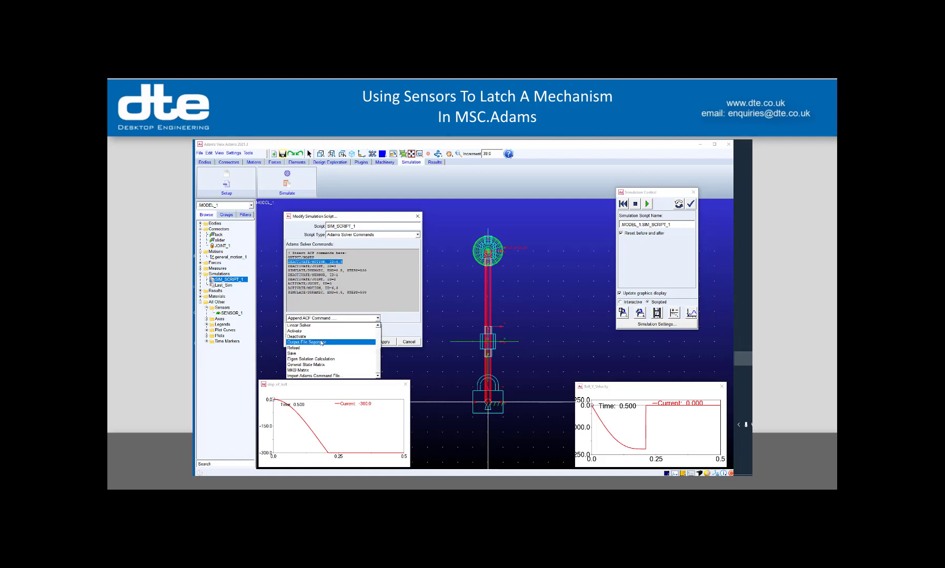
left_click(317, 337)
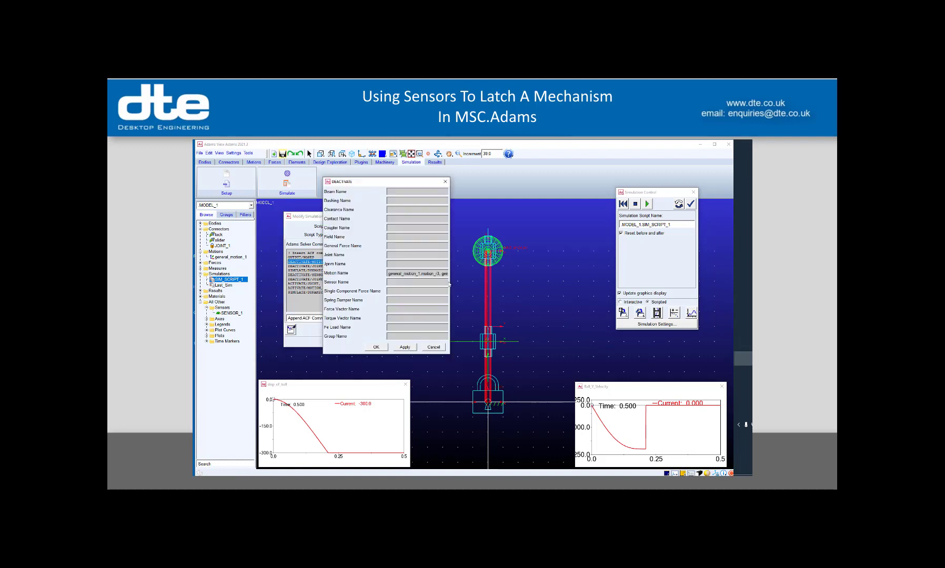
double_click(436, 273)
key("BackSpace")
Pick motion_r3 and motion_t8 of general_motion_1 and append the DEACTIVATE/MOTION command.
double_click(436, 272)
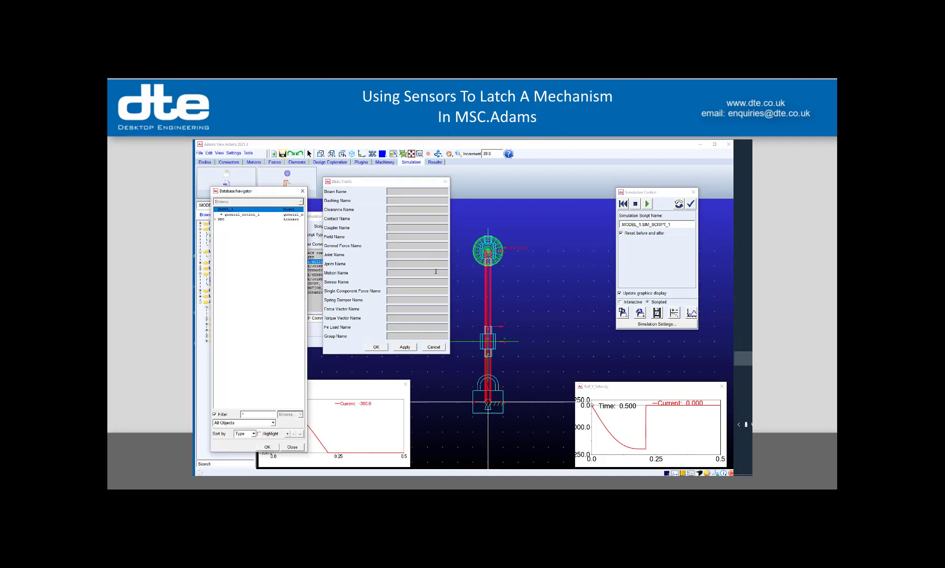
left_click(221, 216)
left_click(221, 216)
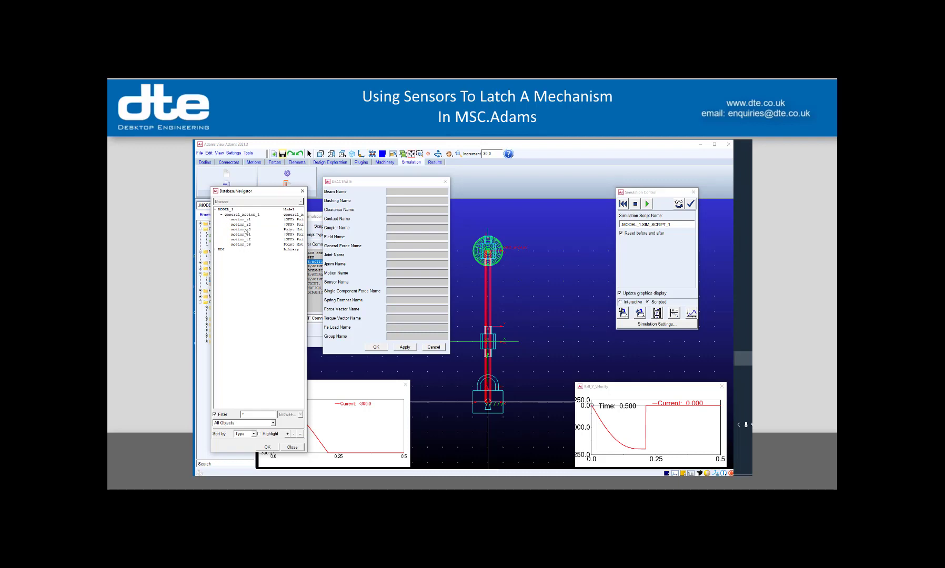
left_click(291, 231)
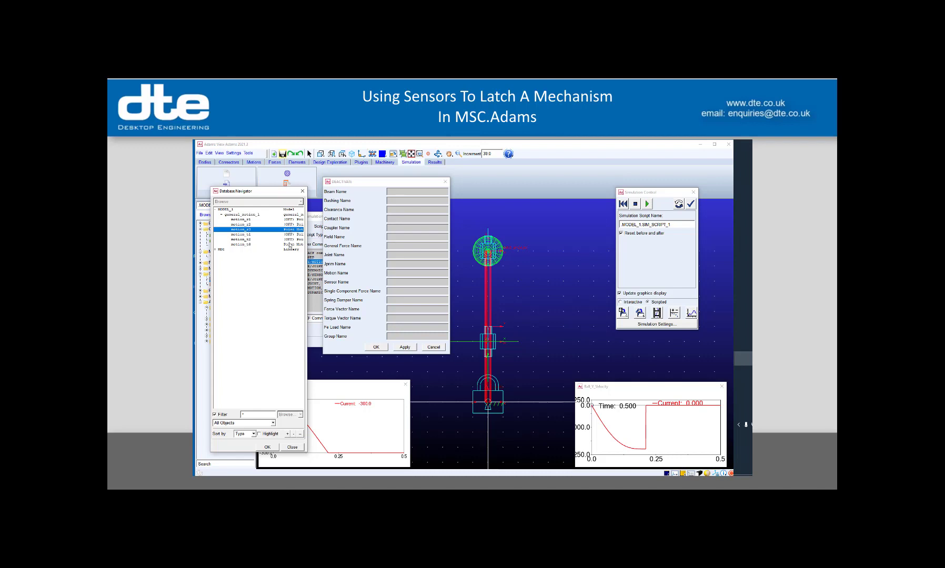
left_click(291, 245, "ctrl")
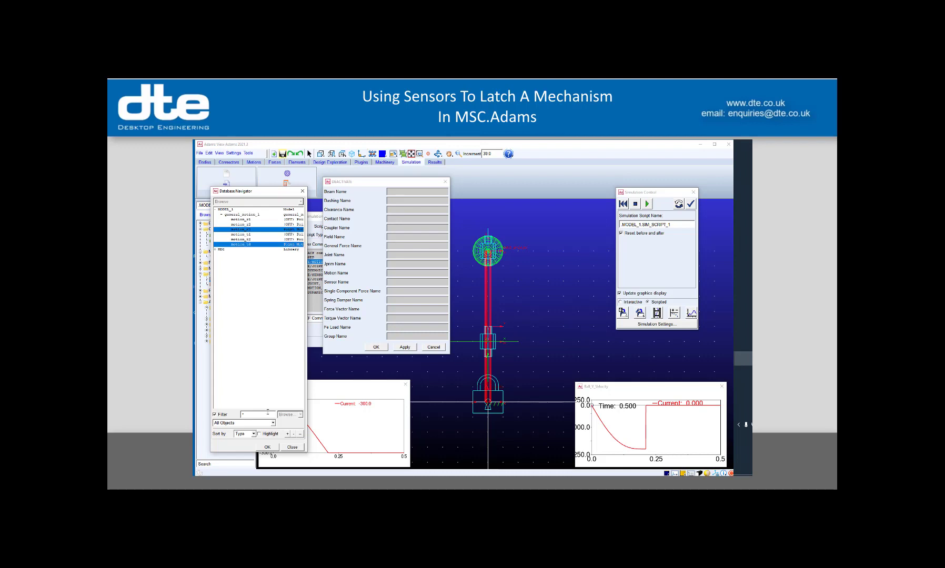
left_click(267, 447)
left_click(376, 349)
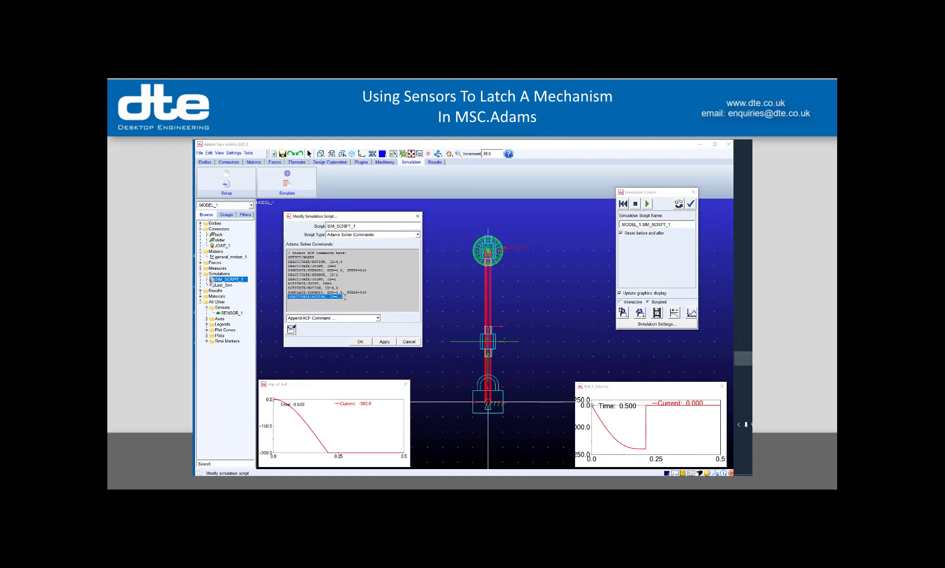
Delete the newly appended DEACTIVATE/MOTION line from the solver script.
key("BackSpace")
mouse_move(342, 262)
left_mouse_down()
mouse_move(288, 261)
mouse_move(336, 266)
left_mouse_up()
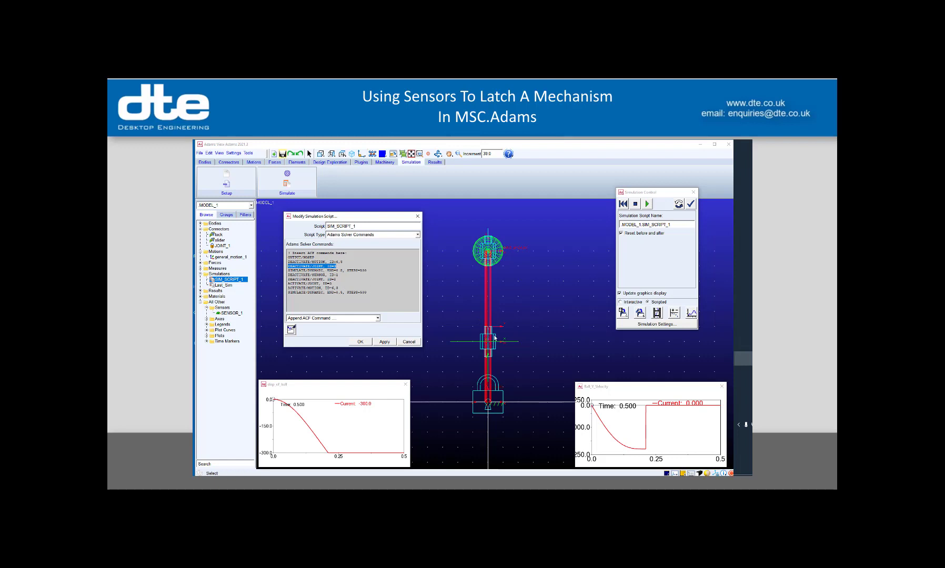
left_click(334, 262)
Review the SIMULATE/DYNAMIC line and its STEPS=500 setting.
triple_click(288, 271)
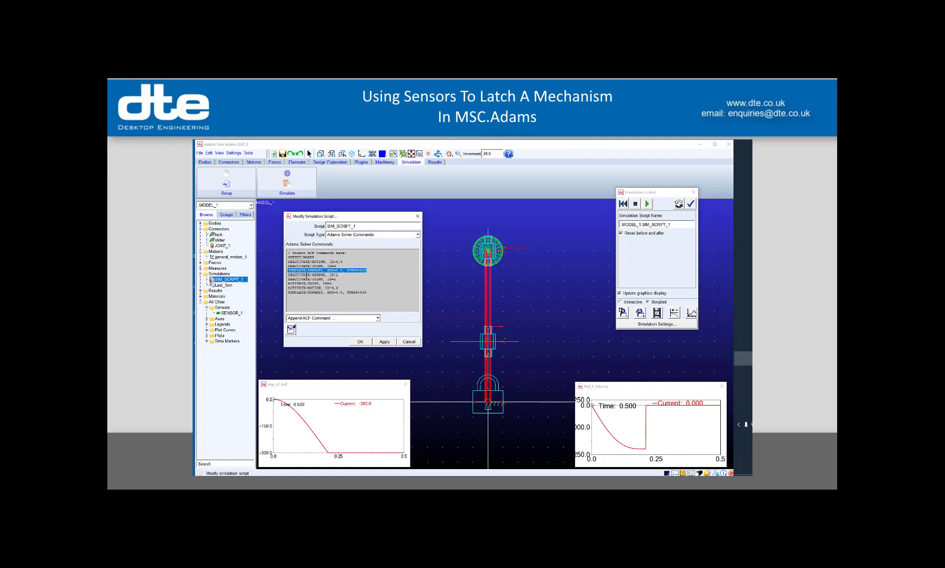
left_click(341, 271)
double_click(355, 271)
left_click(360, 270)
left_click_drag(369, 270, 289, 271)
Remove the stray dash after the last SIMULATE/DYNAMIC line so the script ends at STEPS=500.
left_click(345, 275)
left_click_drag(288, 275, 340, 274)
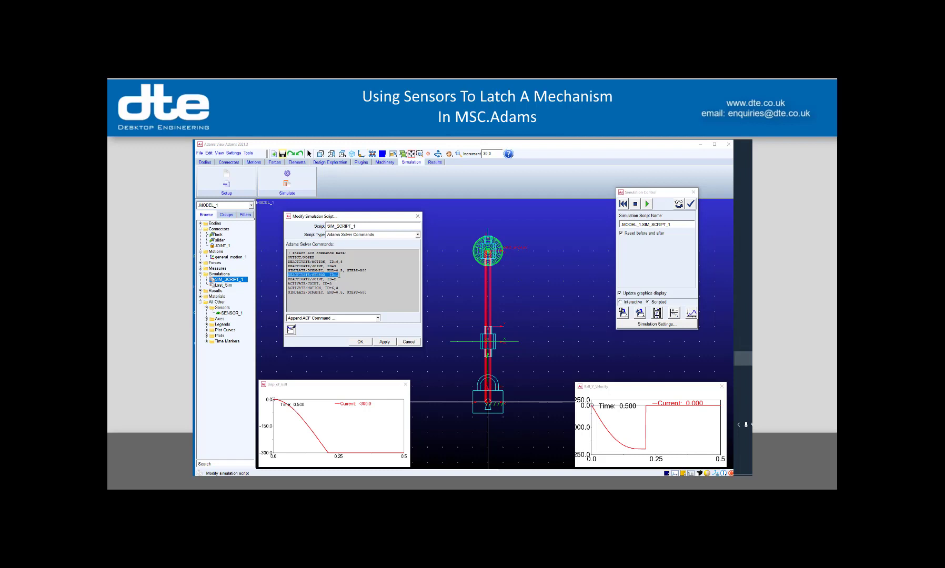
left_click(337, 279)
key("BackSpace")
left_click(311, 296)
Save SIM_SCRIPT_1 and run it to 0.5 s, the ball latching at -300.
left_click(362, 342)
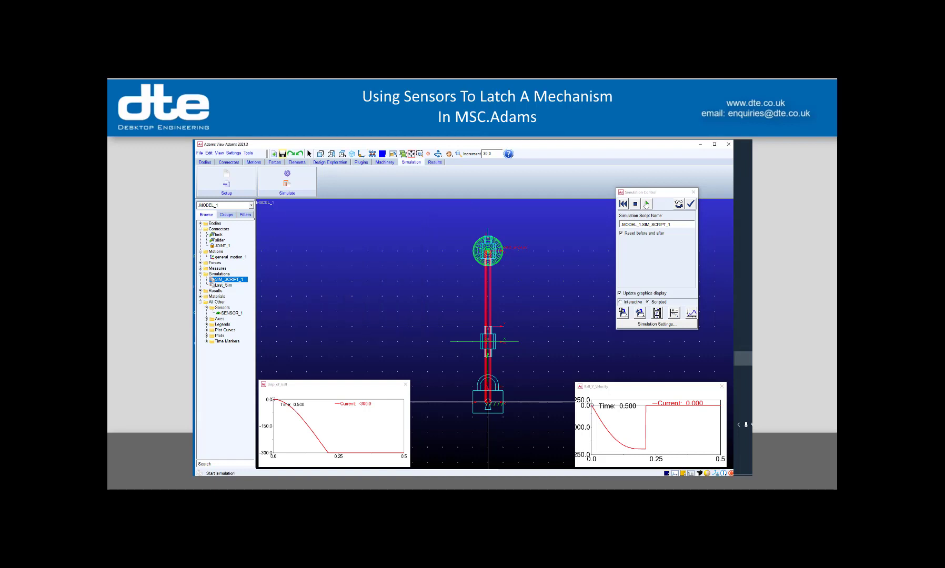
left_click(648, 204)
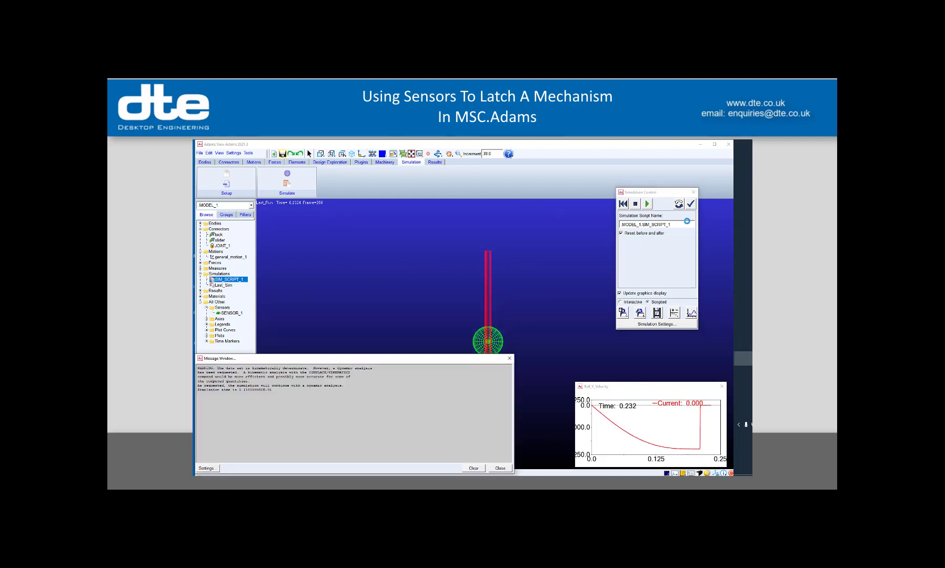
left_click(500, 468)
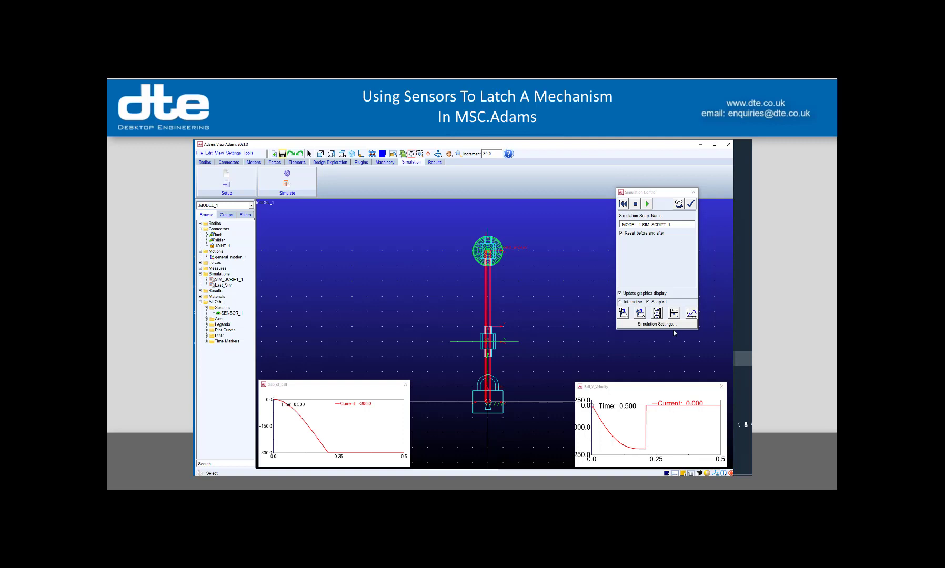
Play back the Last_Run animation over 0.0–3.0 s to watch the ball travel down the pole.
left_click(657, 313)
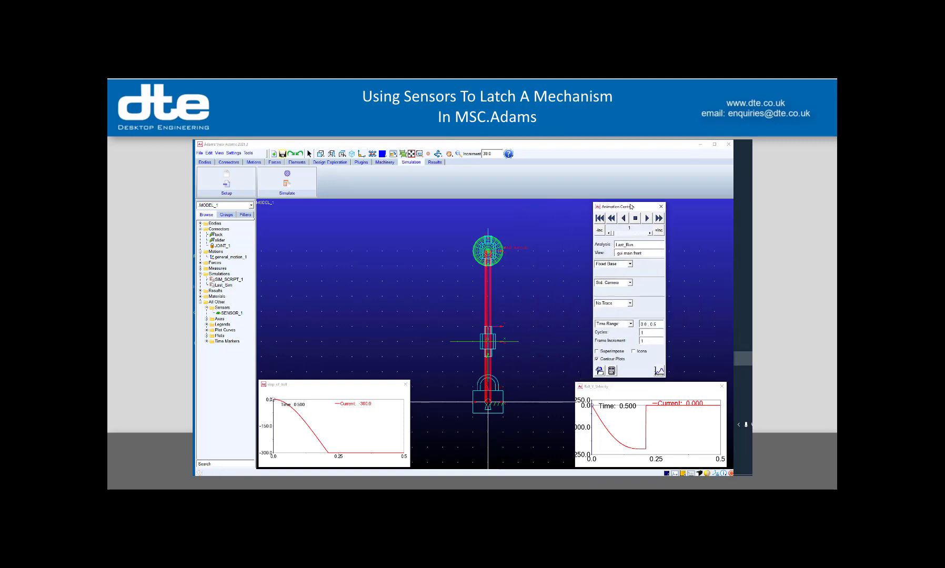
left_click(649, 218)
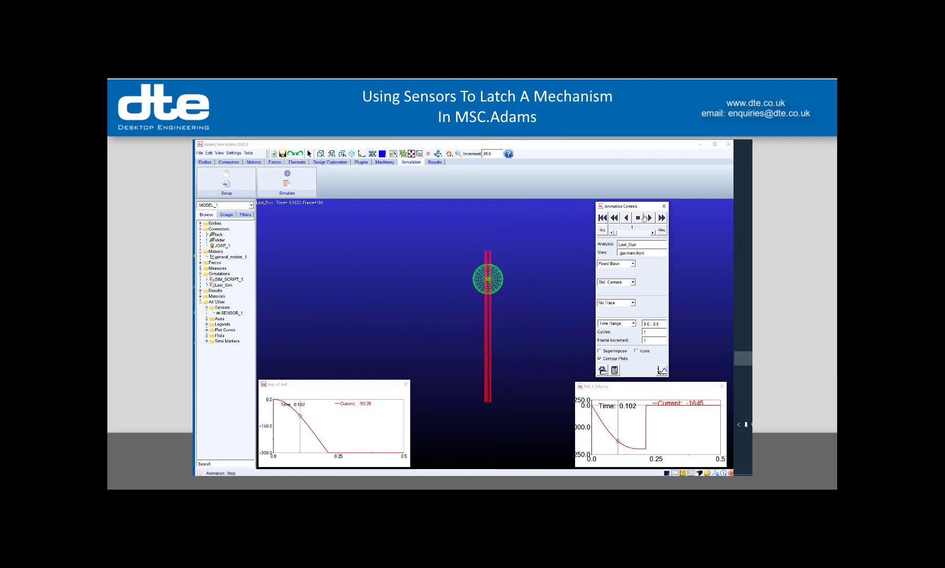